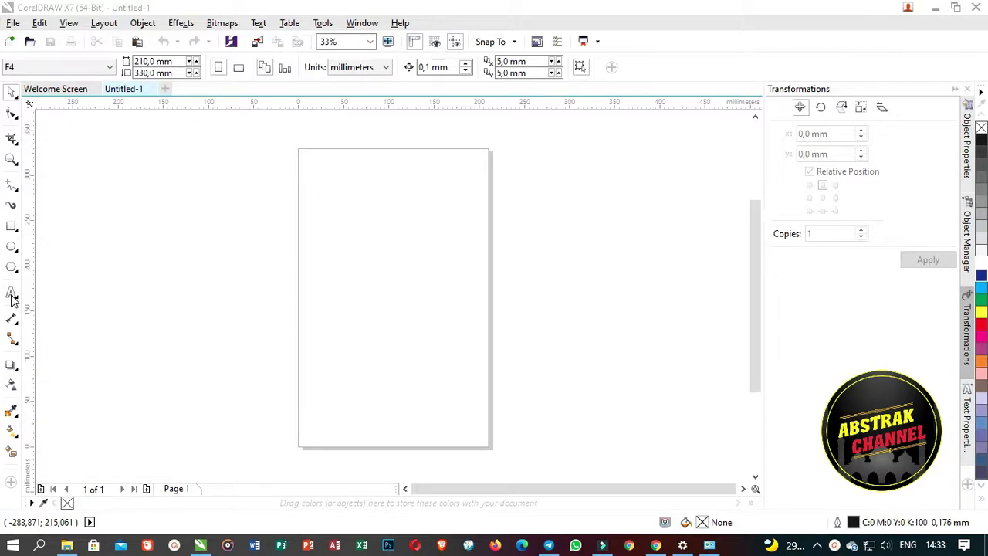
# Step: Add the artistic text "ABSTRAK CHANNEL CAMPUR" across the page's left edge
pyautogui.click(11, 296)
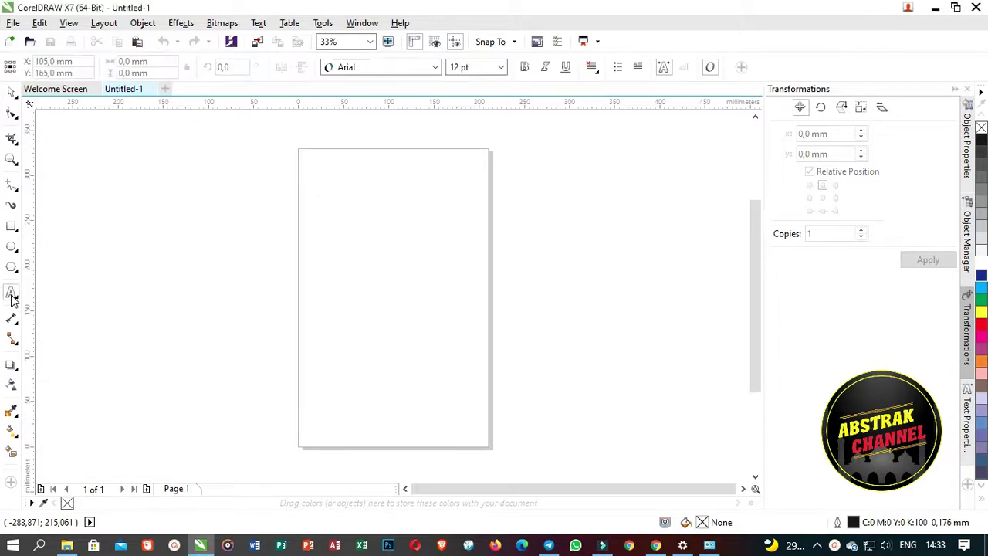
pyautogui.click(266, 266)
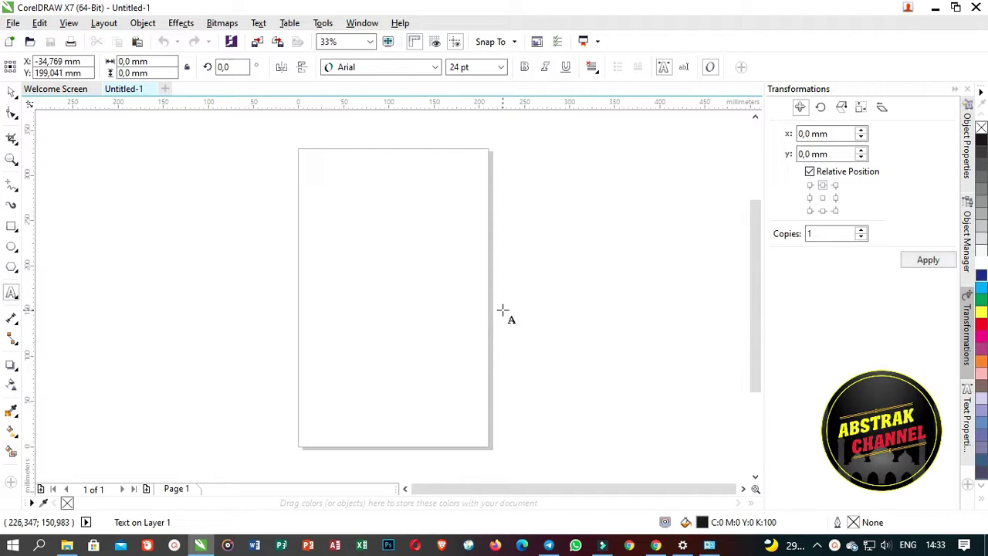
pyautogui.write('ABSTRAK')
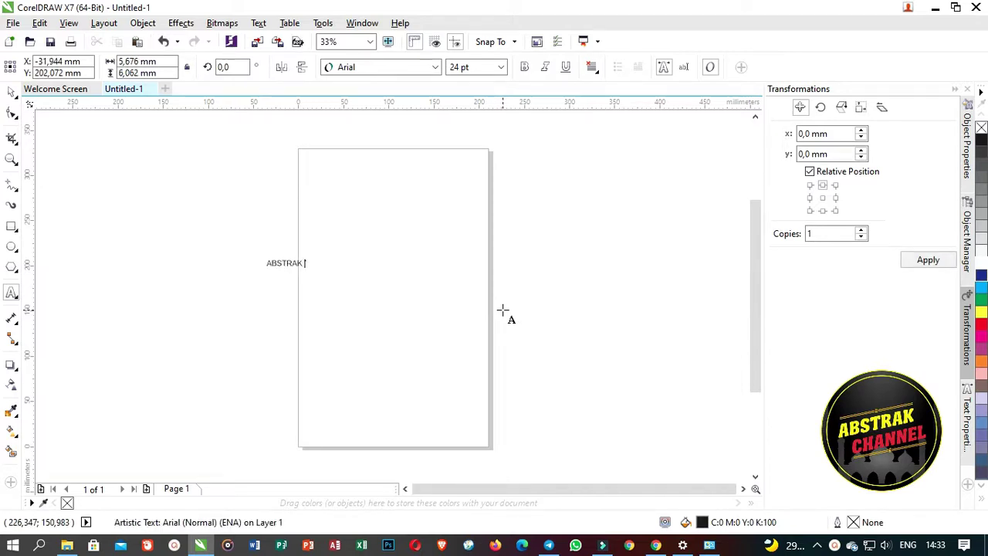
pyautogui.write(' CHANNEL CAMPUR')
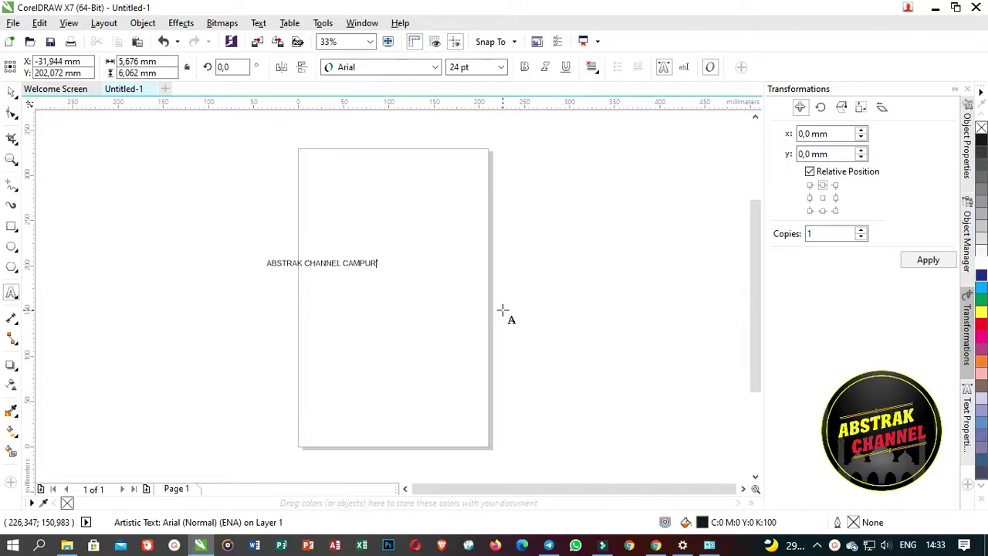
pyautogui.press('Escape')
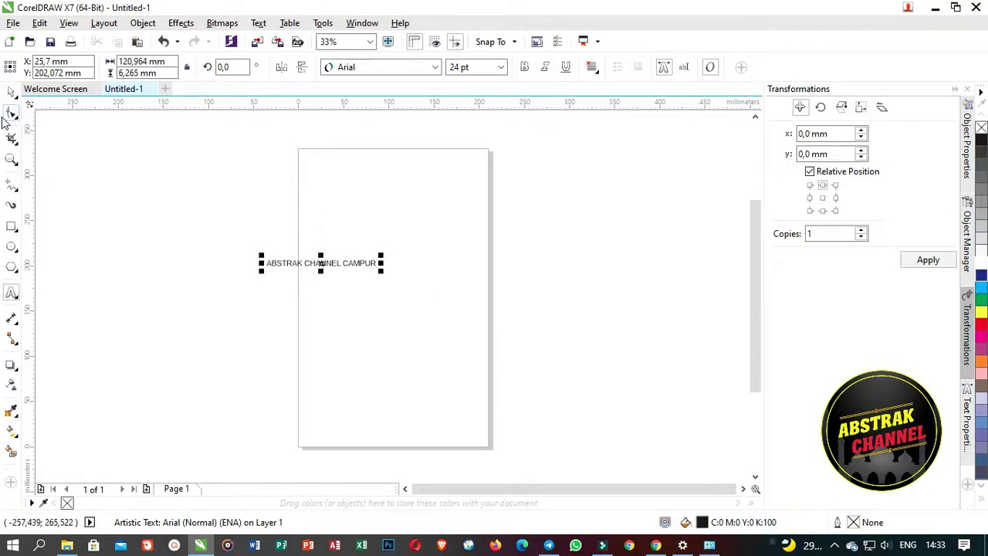
# Step: Set the font of the "ABSTRAK CHANNEL CAMPUR" text to Garishing Worse
pyautogui.click(11, 91)
pyautogui.scroll(2, 347, 292)
pyautogui.scroll(-1, 348, 286)
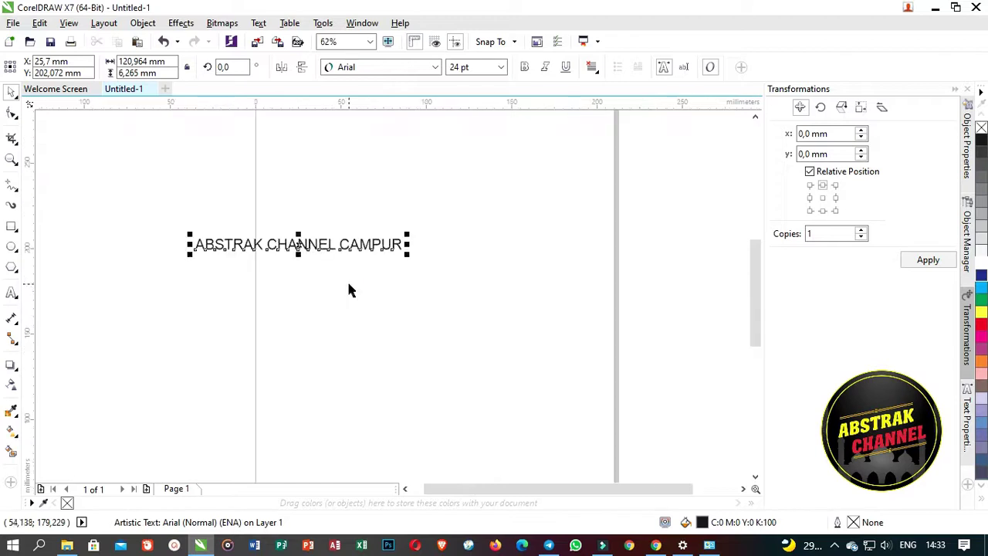
pyautogui.scroll(1, 216, 229)
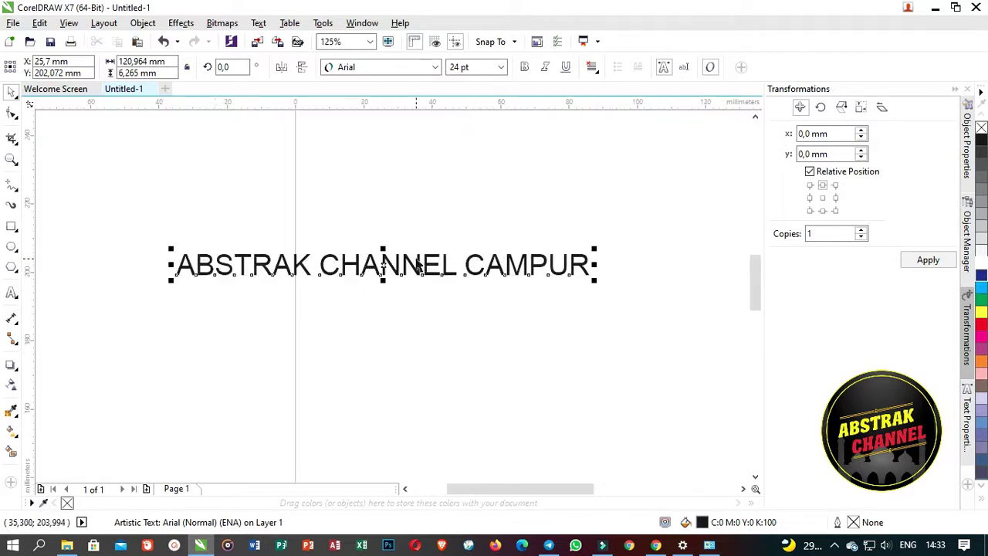
pyautogui.click(434, 67)
pyautogui.click(389, 103)
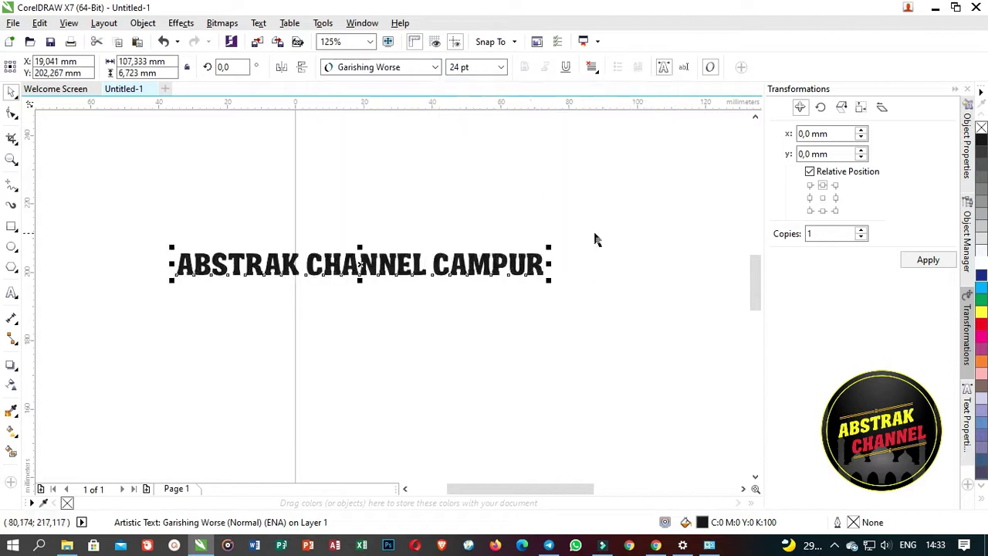
# Step: Fill the text with red and enlarge it proportionally to about 135 mm wide
pyautogui.click(981, 330)
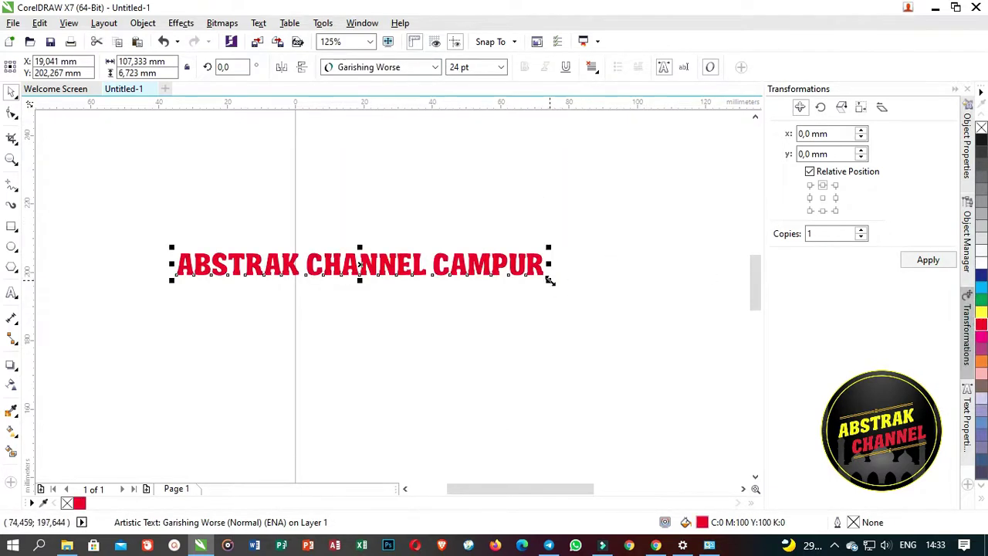
pyautogui.moveTo(549, 280); pyautogui.dragTo(643, 321)
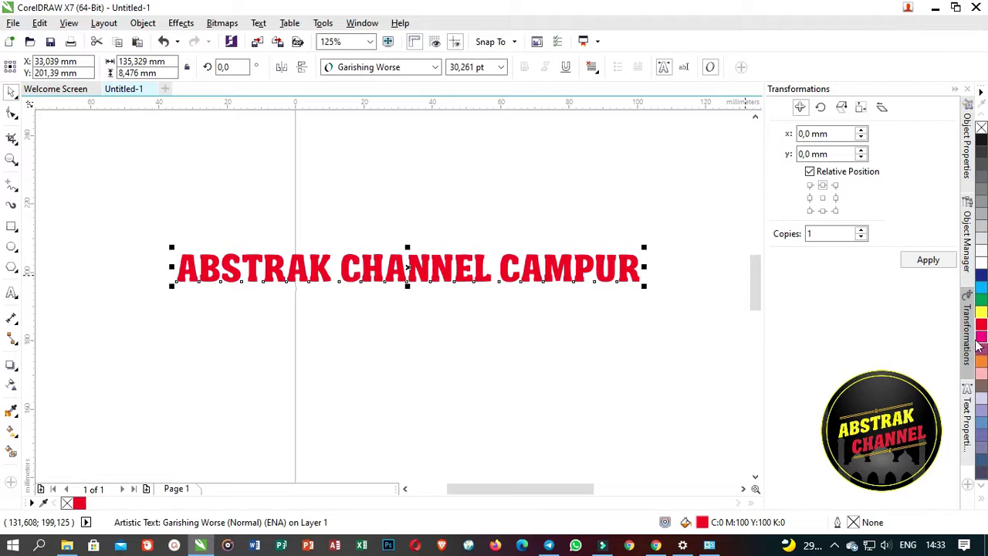
# Step: Give the text a yellow outline 0.75 mm wide with rounded corners and rounded line caps
pyautogui.rightClick(982, 313)
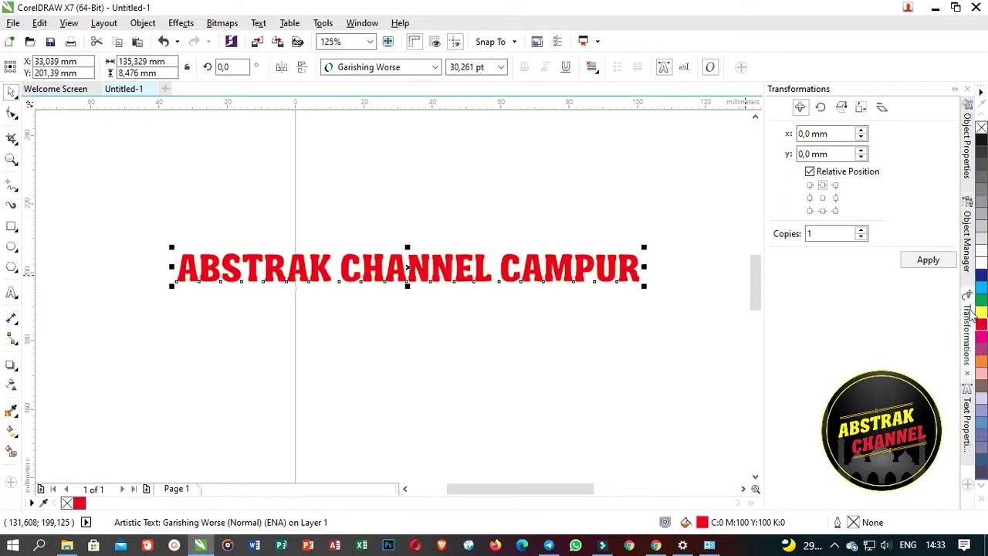
pyautogui.doubleClick(855, 524)
pyautogui.click(401, 178)
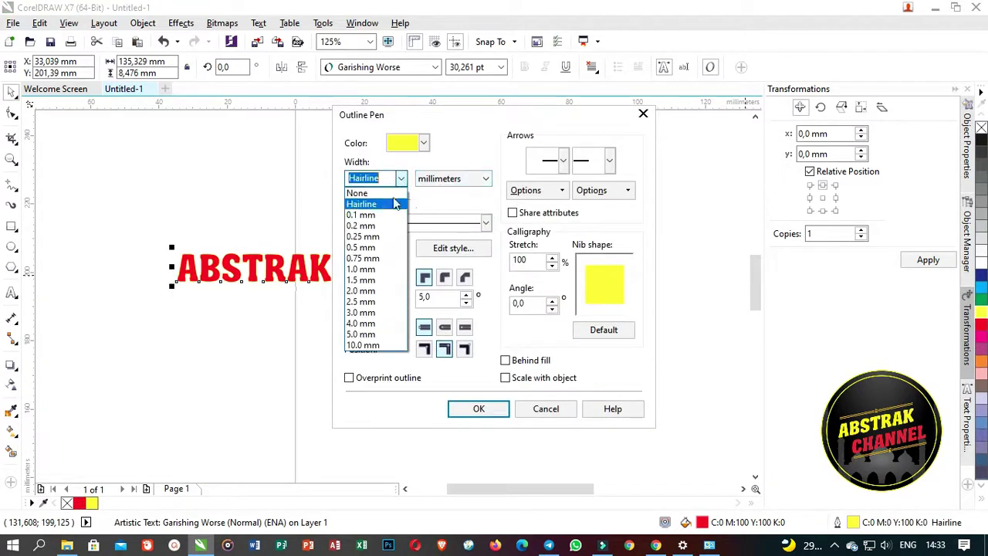
pyautogui.click(372, 261)
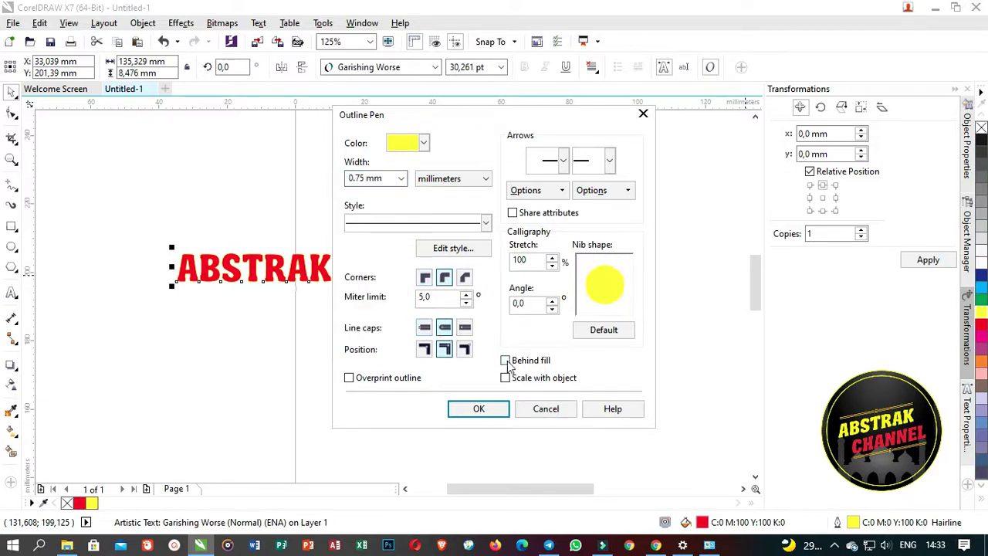
pyautogui.click(492, 413)
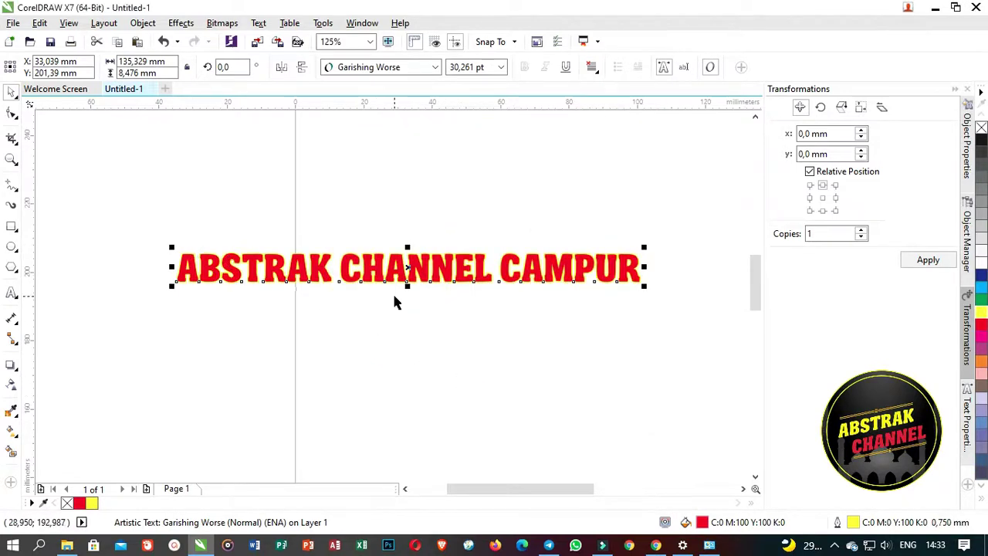
# Step: Apply a drop shadow to the outlined text with almost no offset, then deselect it
pyautogui.click(10, 366)
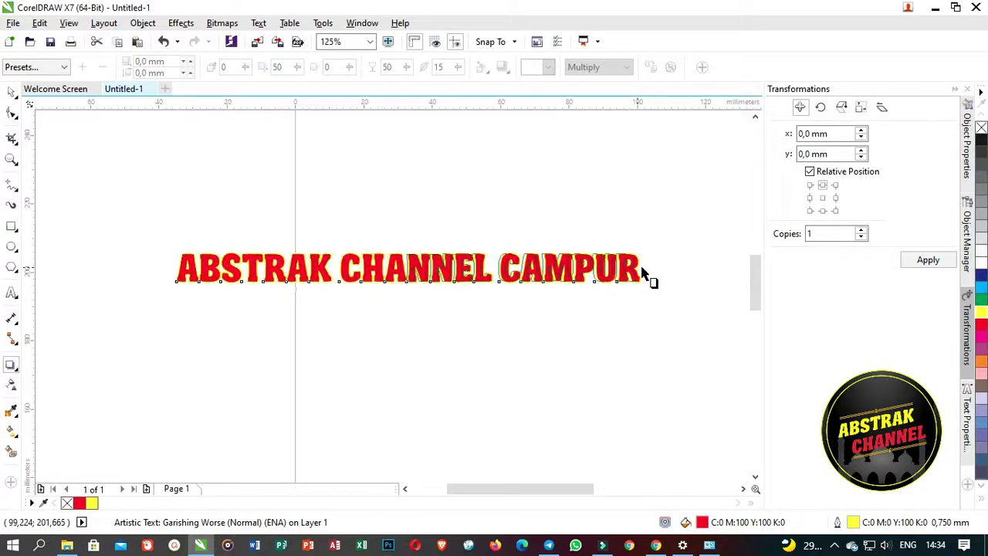
pyautogui.moveTo(643, 272); pyautogui.dragTo(637, 268)
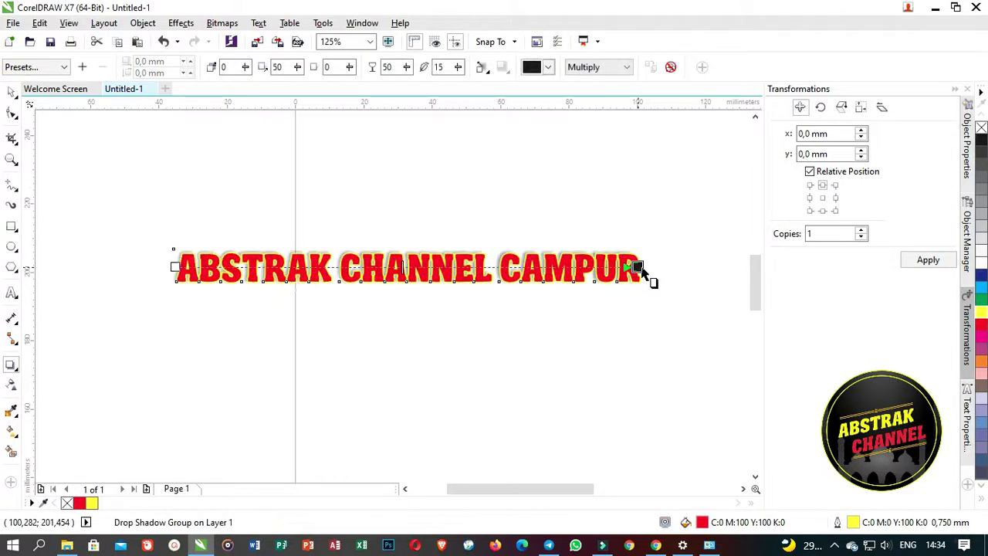
pyautogui.click(11, 90)
pyautogui.click(584, 223)
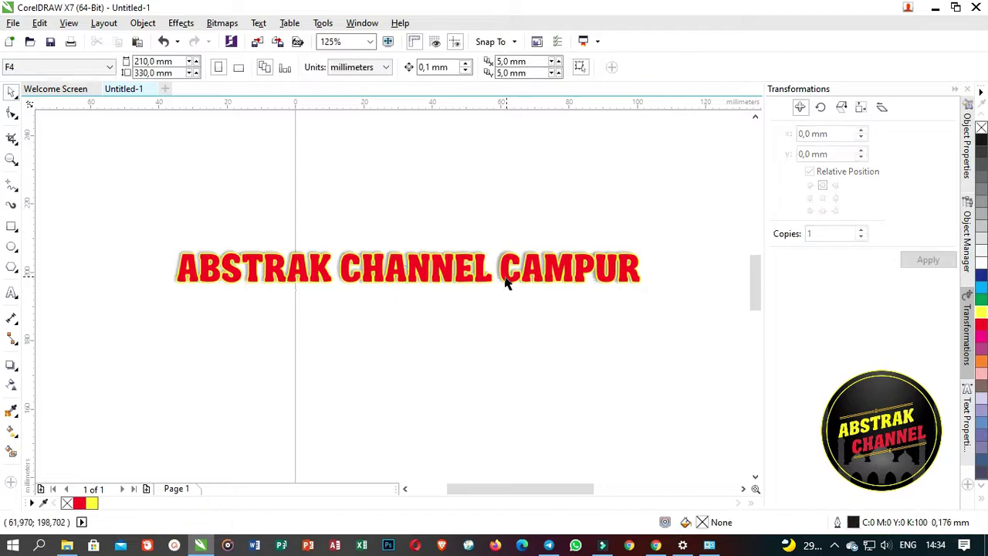
# Step: Add a perspective to the text and stretch its left end to about 26 mm high so the letters taper toward the right
pyautogui.click(262, 272)
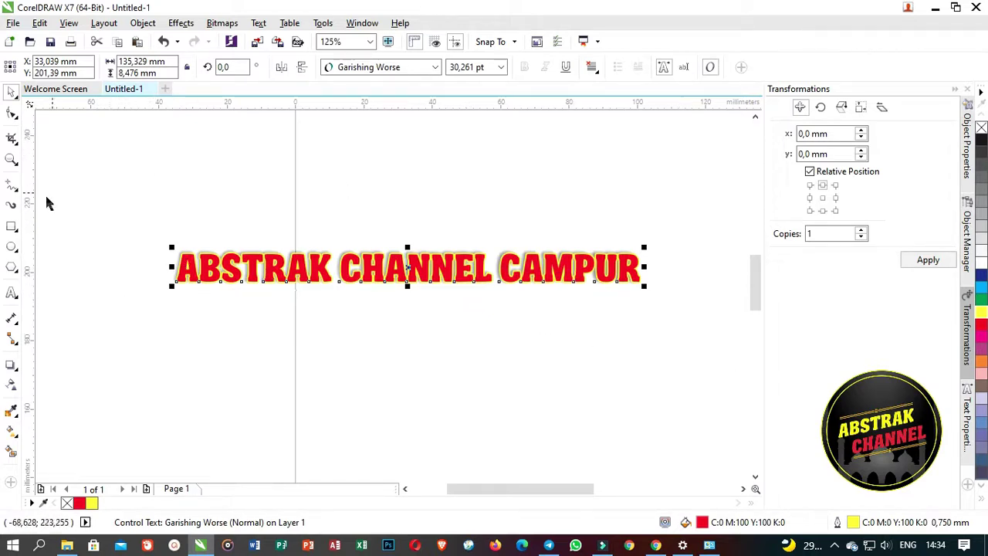
pyautogui.click(144, 24)
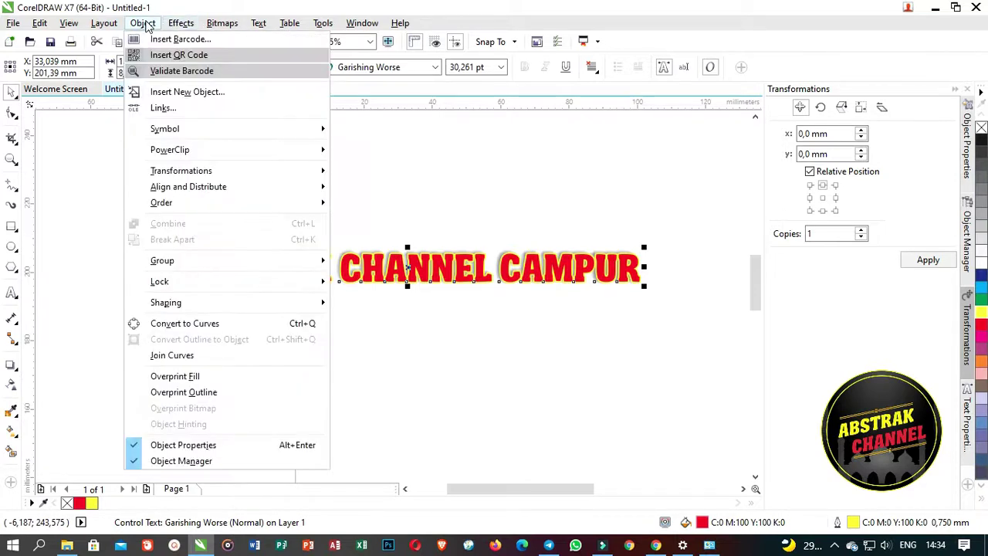
pyautogui.moveTo(169, 27)
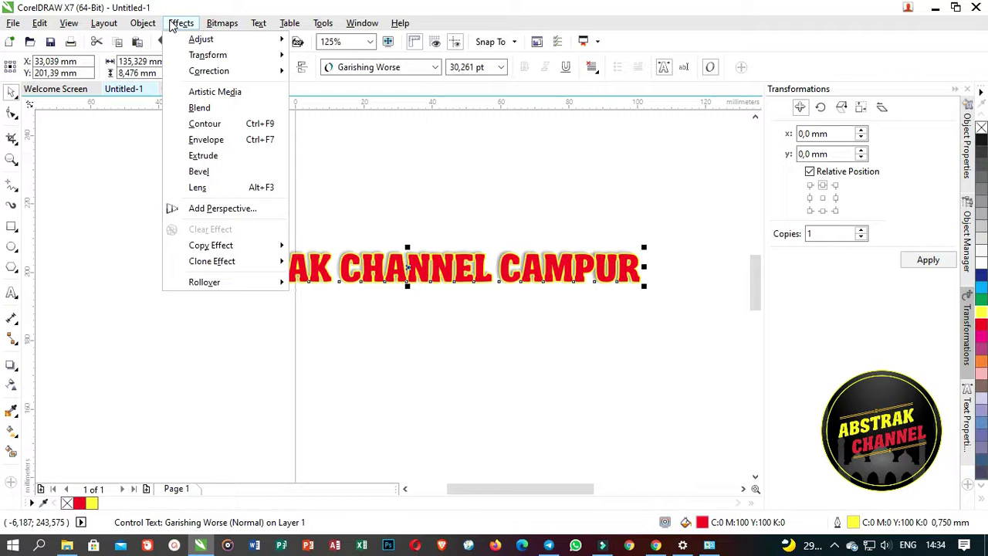
pyautogui.click(208, 208)
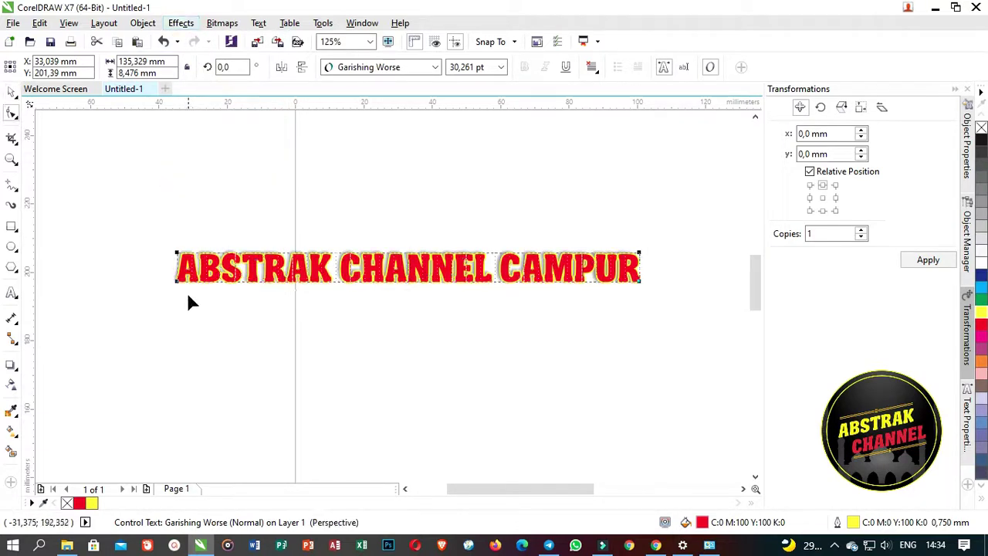
pyautogui.moveTo(177, 279); pyautogui.dragTo(178, 317)
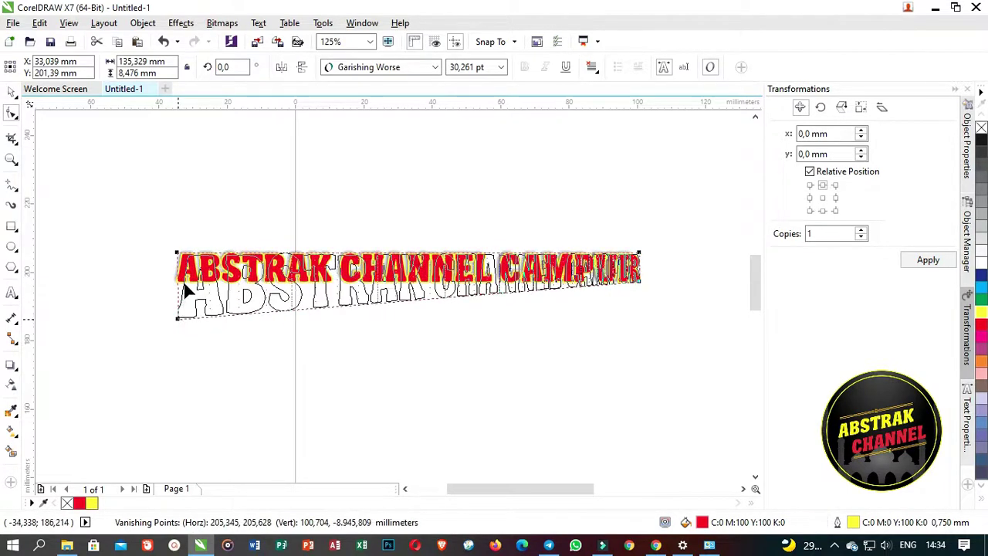
pyautogui.moveTo(176, 251); pyautogui.dragTo(178, 235)
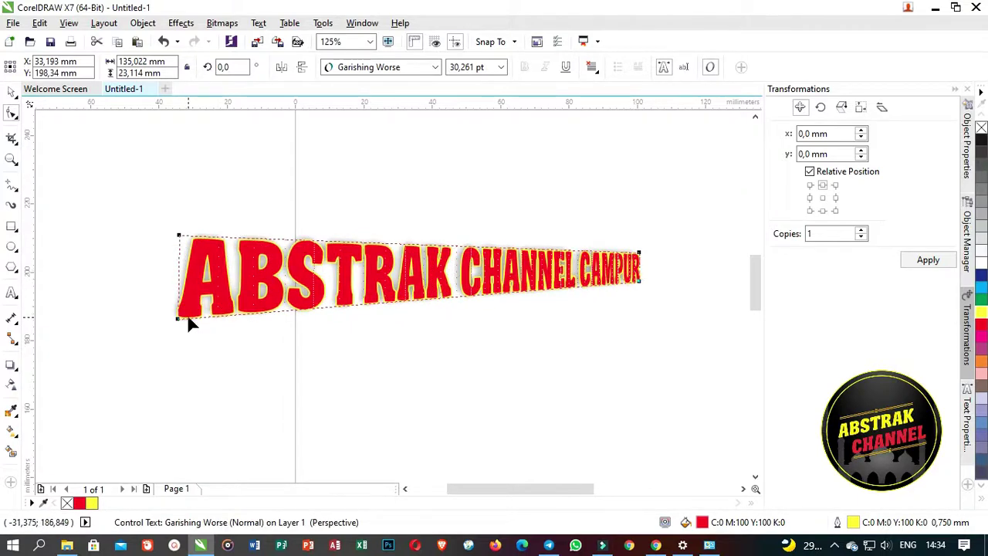
pyautogui.moveTo(178, 322); pyautogui.dragTo(179, 343)
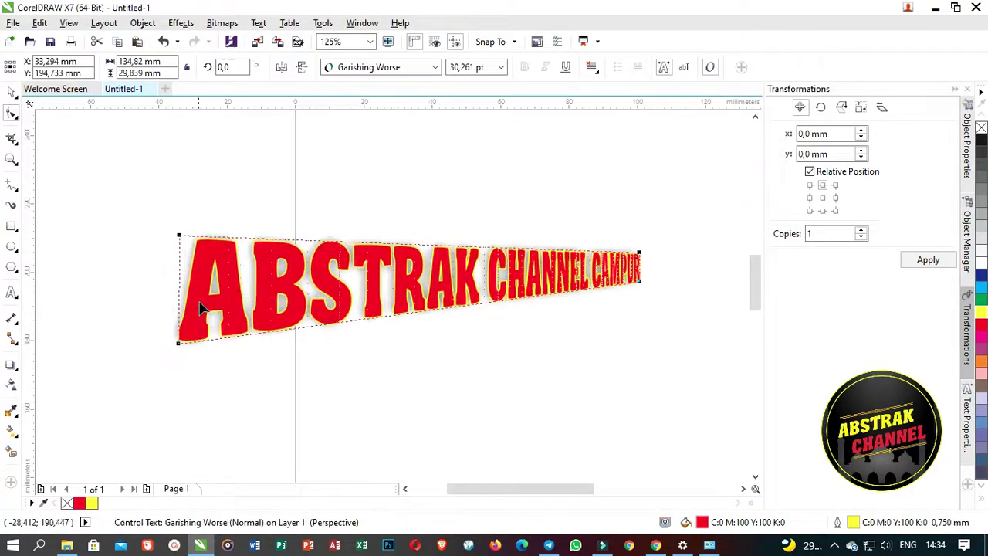
pyautogui.moveTo(179, 234); pyautogui.dragTo(180, 222)
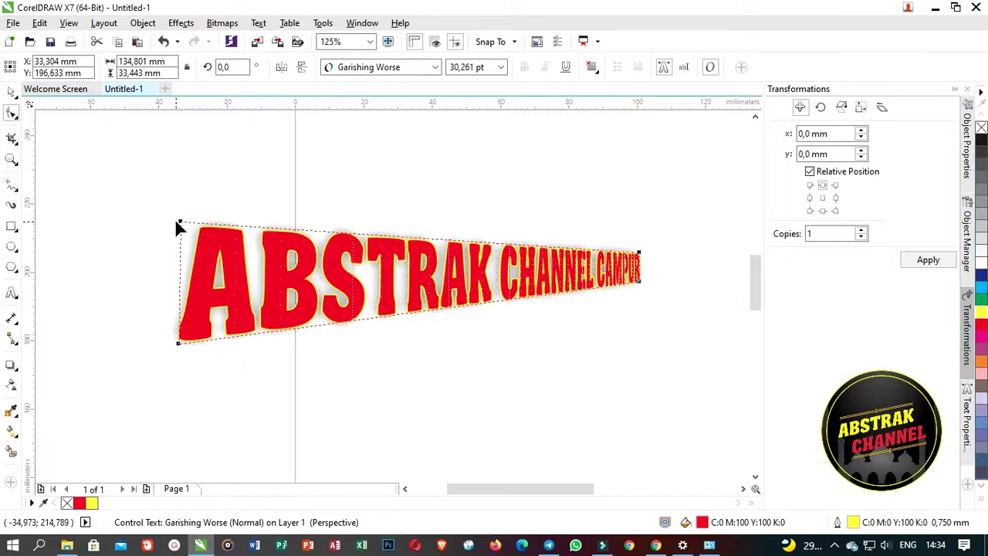
pyautogui.moveTo(177, 222); pyautogui.dragTo(179, 240)
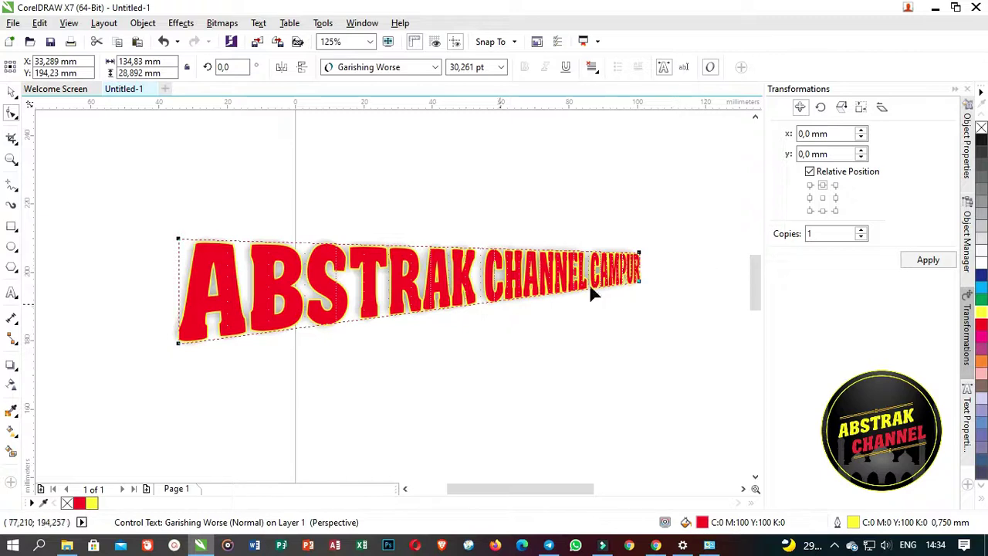
pyautogui.moveTo(176, 342); pyautogui.dragTo(177, 333)
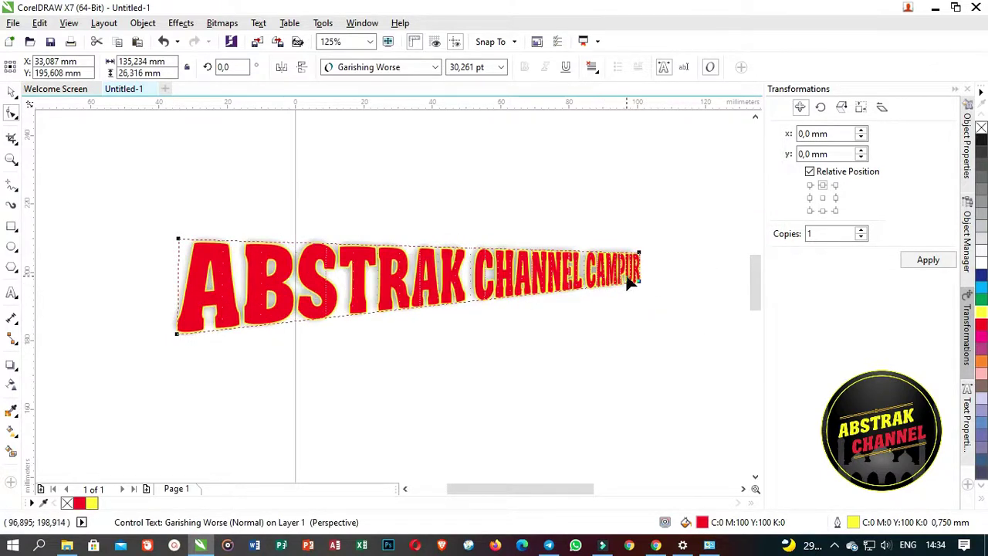
# Step: Delete the word "CAMPUR" from the perspective text so it reads "ABSTRAK CHANNEL"
pyautogui.click(11, 293)
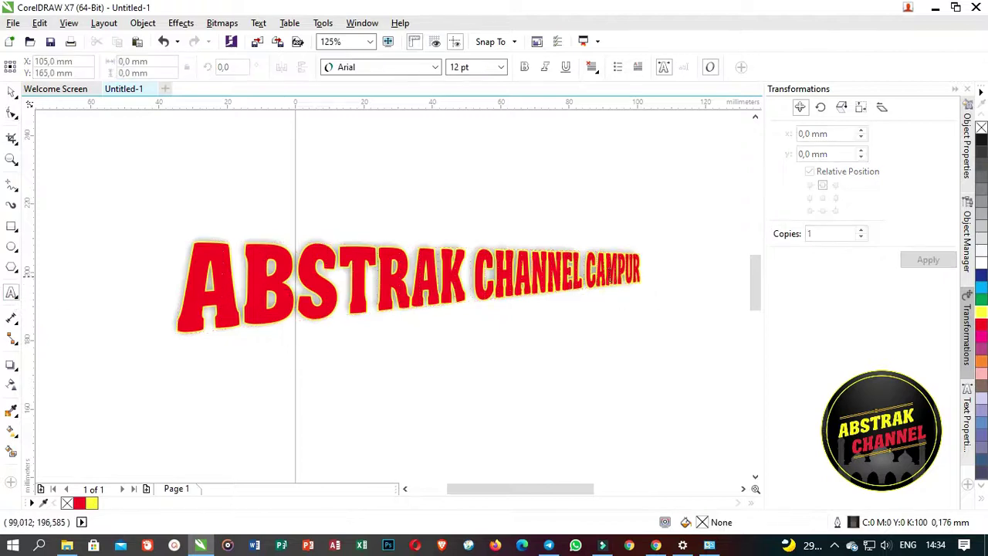
pyautogui.click(591, 269)
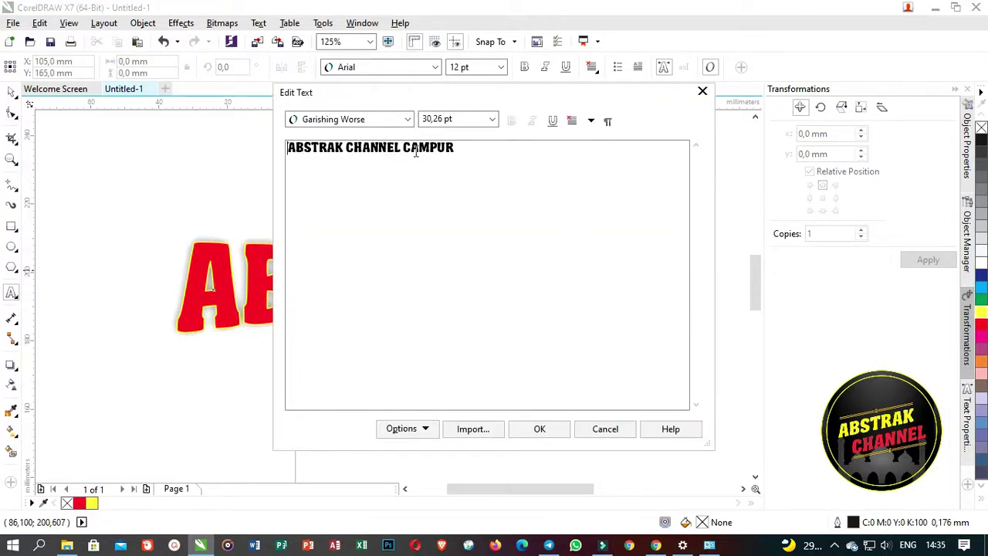
pyautogui.moveTo(402, 149); pyautogui.dragTo(452, 157)
pyautogui.press('BackSpace')
pyautogui.click(531, 430)
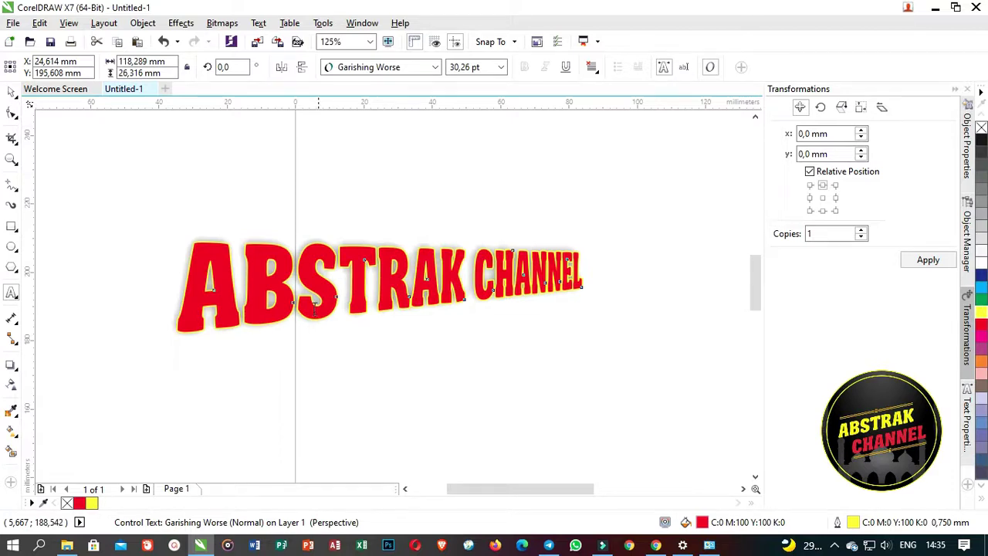
# Step: Try a black fill on the perspective text and undo it
pyautogui.click(11, 93)
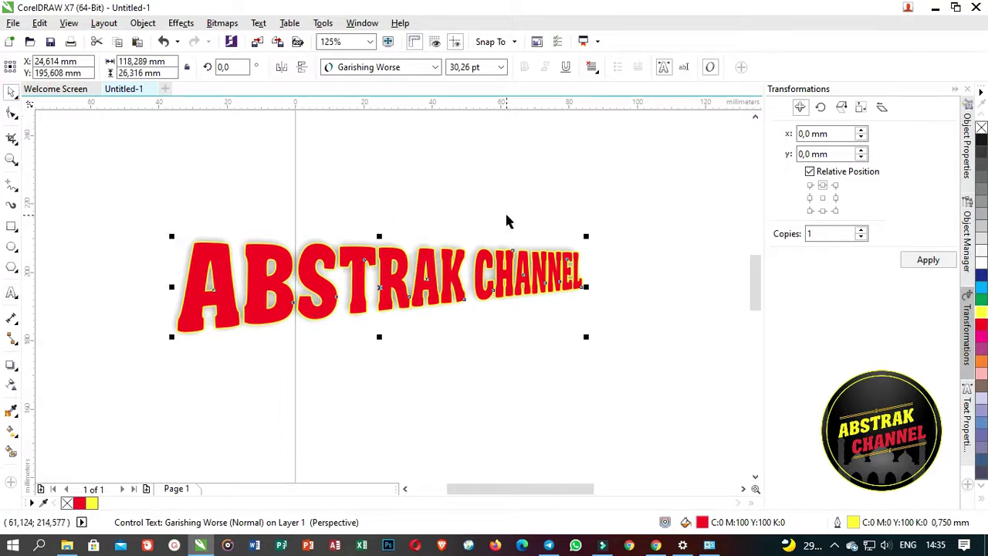
pyautogui.click(981, 140)
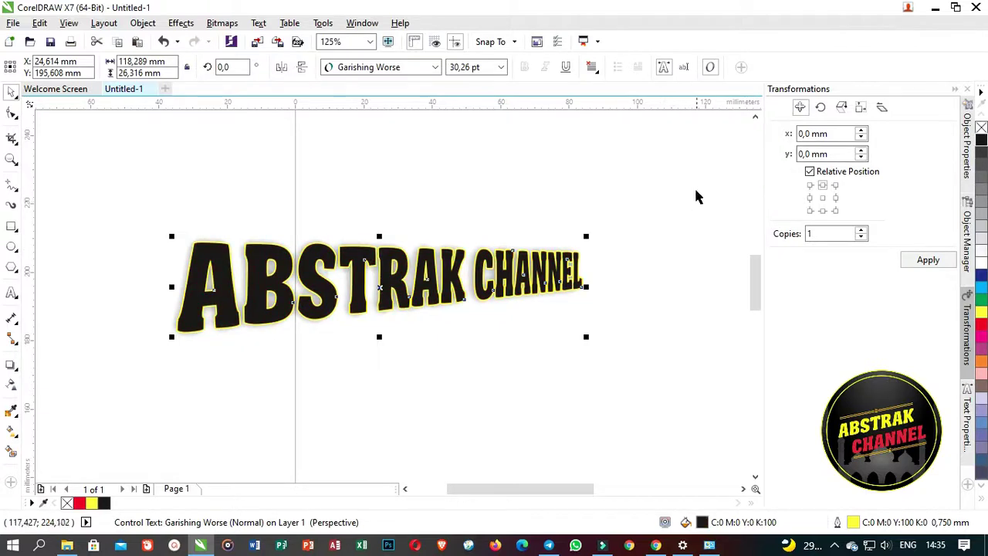
pyautogui.hotkey('ctrl', 'z')
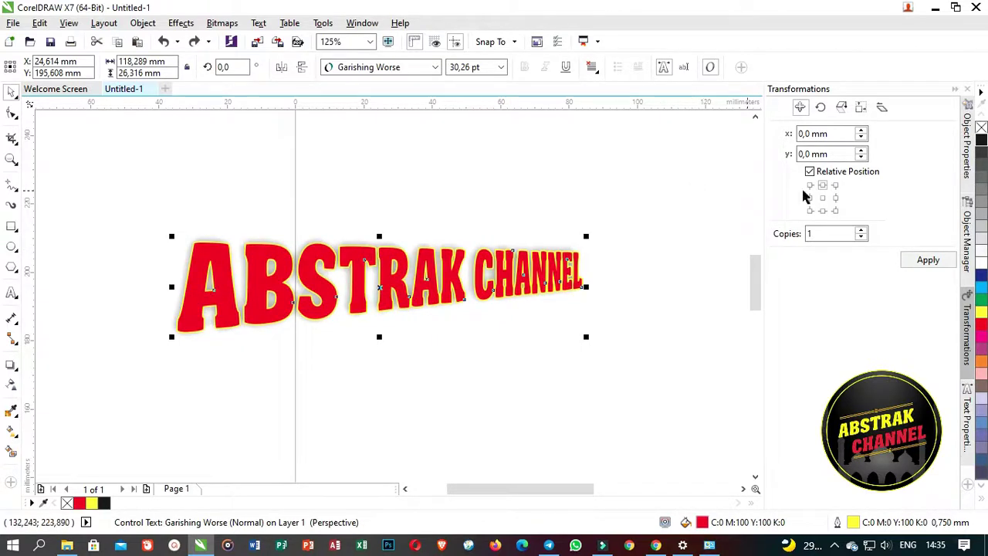
# Step: Draw a rectangle about 141 by 45 mm around the text, and select the text together with its drop shadow
pyautogui.click(11, 226)
pyautogui.moveTo(136, 203); pyautogui.dragTo(620, 356)
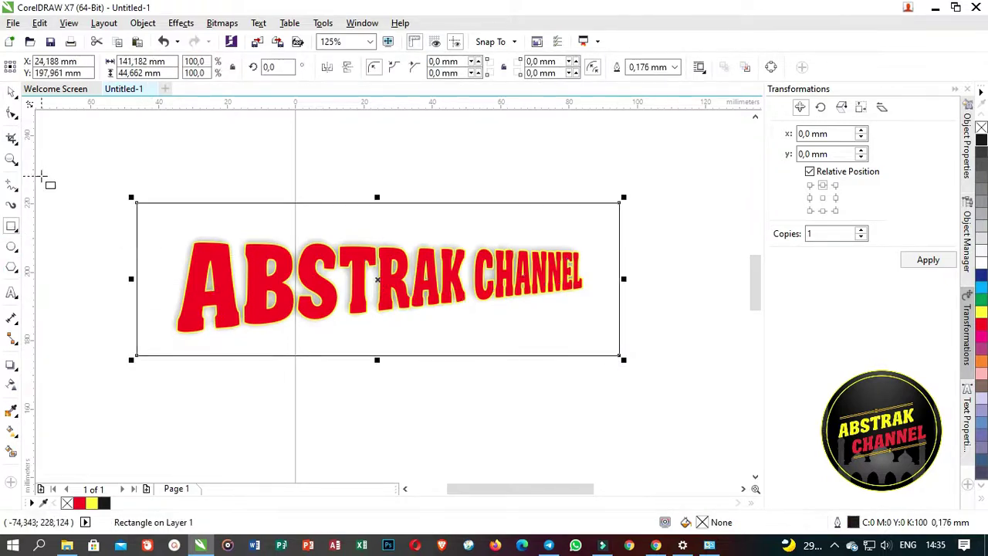
pyautogui.click(12, 91)
pyautogui.moveTo(153, 167); pyautogui.dragTo(623, 347)
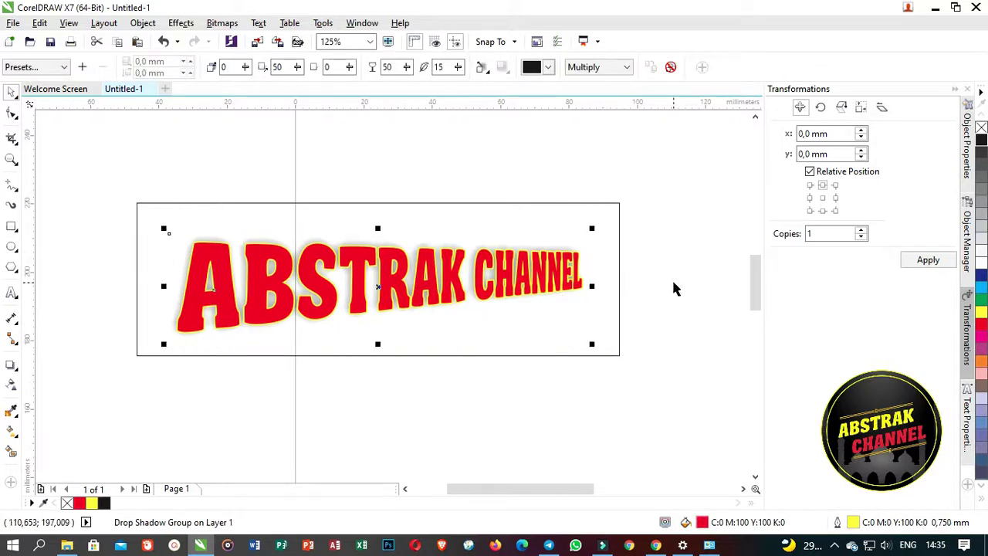
# Step: Fill the rectangle around the text with black and move the perspective text slightly up and to the right inside it
pyautogui.click(618, 310)
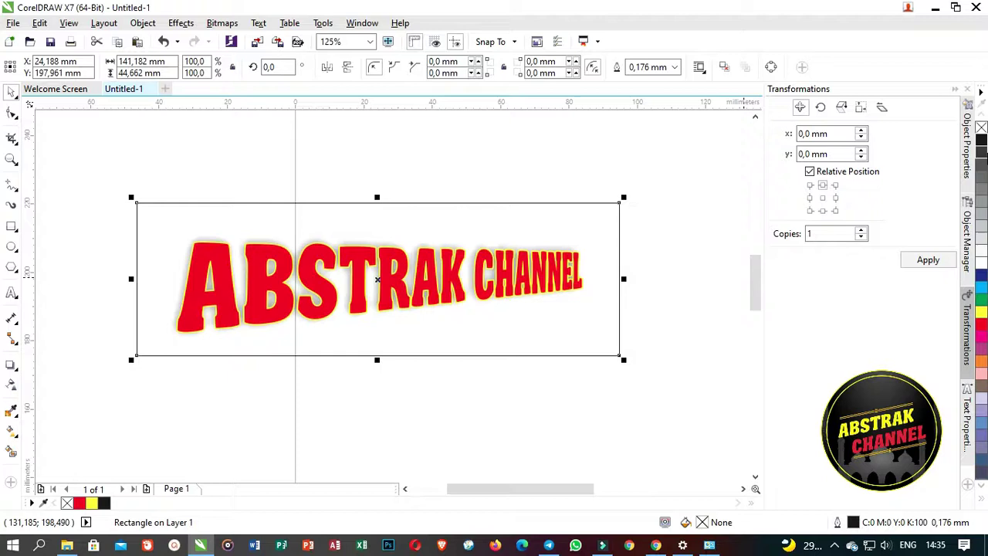
pyautogui.click(981, 139)
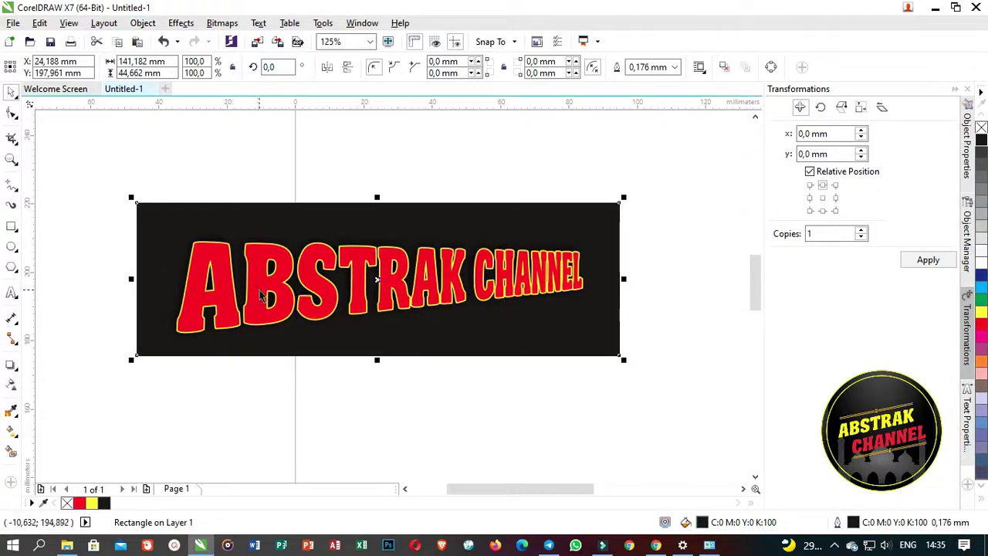
pyautogui.click(225, 289)
pyautogui.moveTo(378, 281)
pyautogui.mouseDown()
pyautogui.moveTo(381, 214)
pyautogui.moveTo(387, 279)
pyautogui.mouseUp()
pyautogui.click(676, 188)
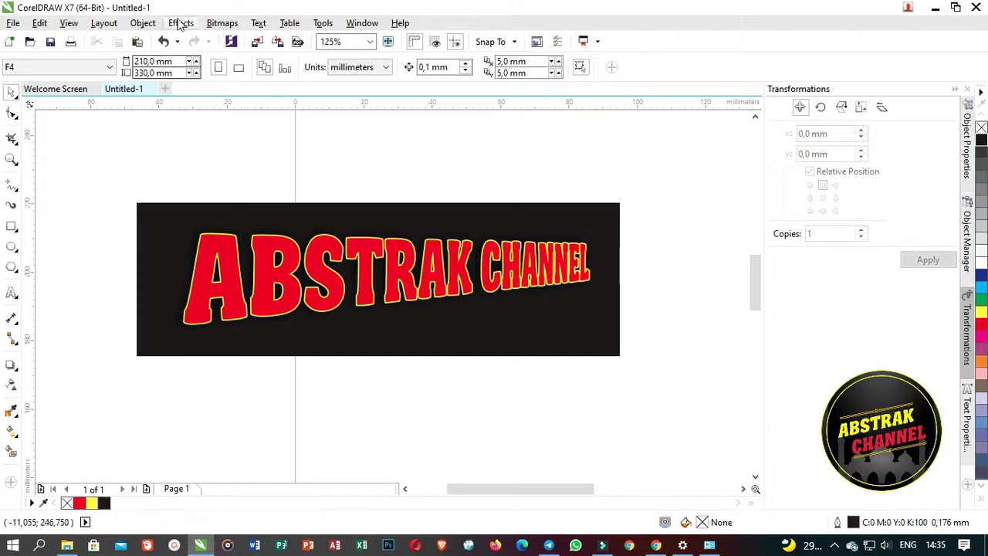
pyautogui.click(179, 25)
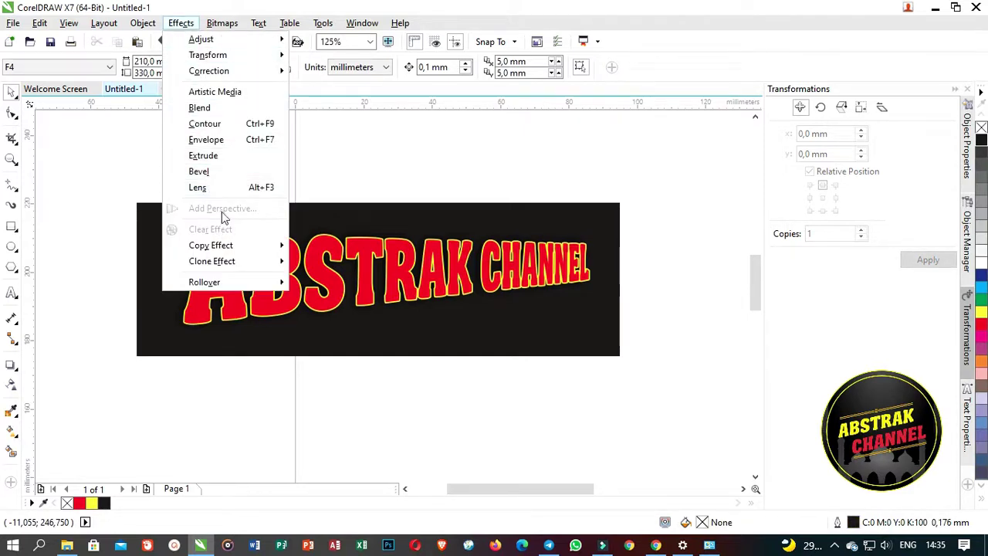
pyautogui.click(406, 158)
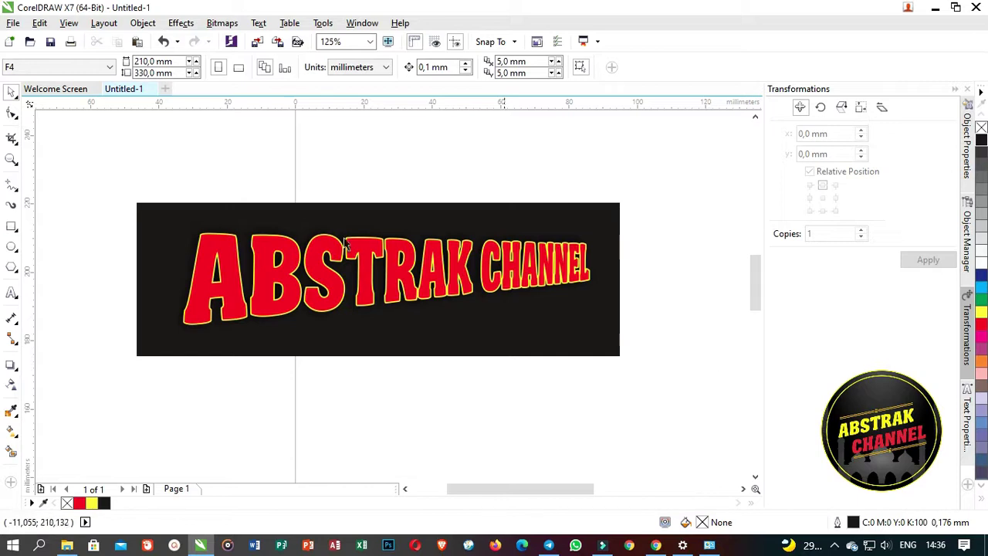
# Step: Nudge the perspective text slightly to the left within the black rectangle and deselect it
pyautogui.click(321, 282)
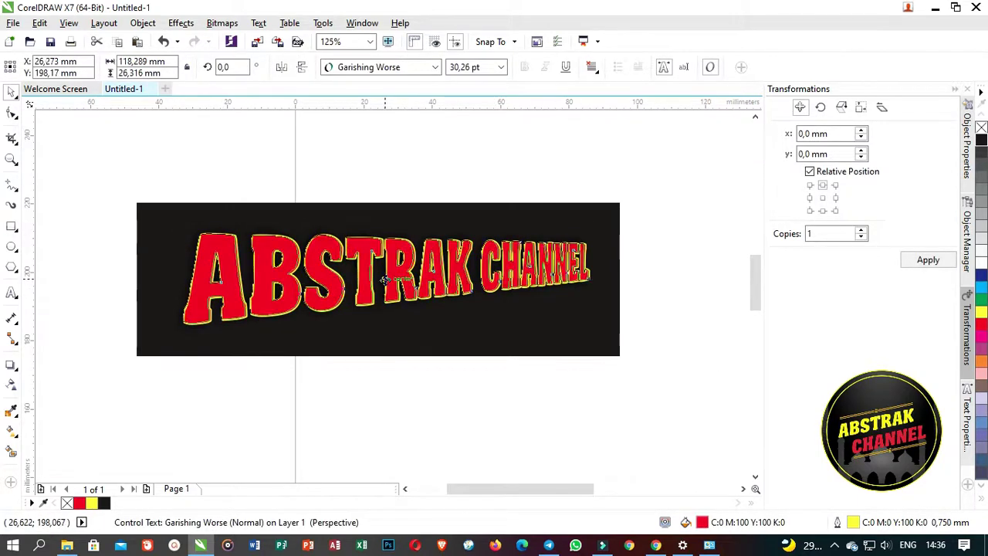
pyautogui.click(384, 279)
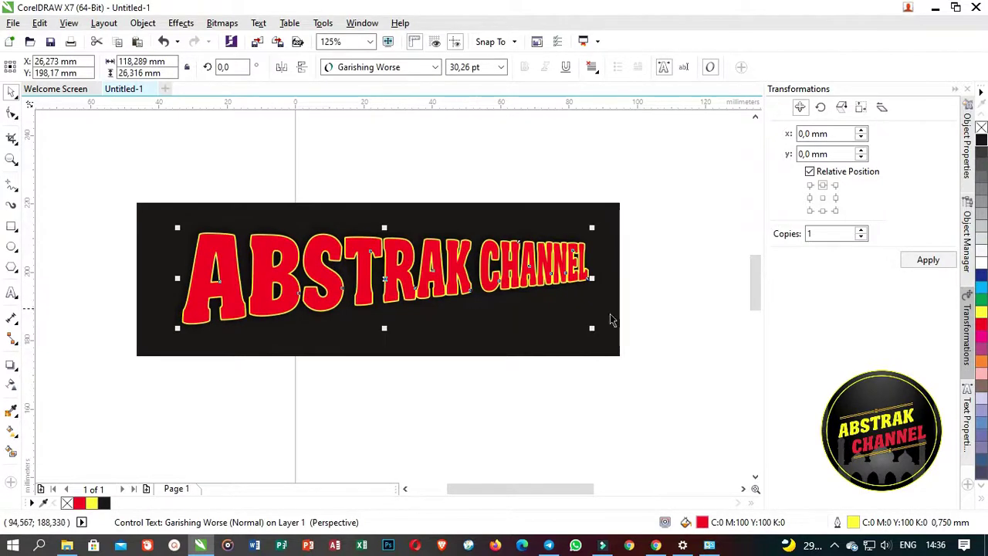
pyautogui.click(655, 278)
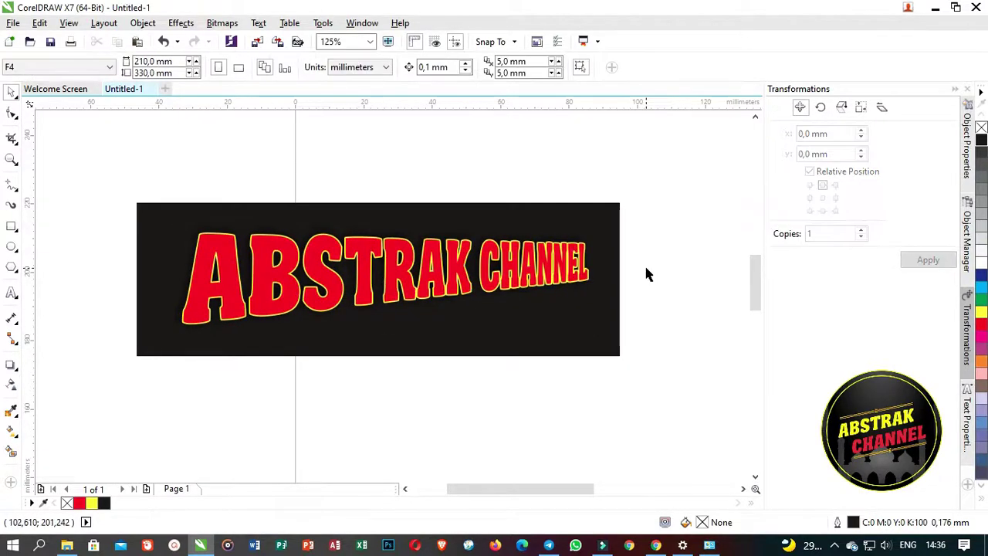